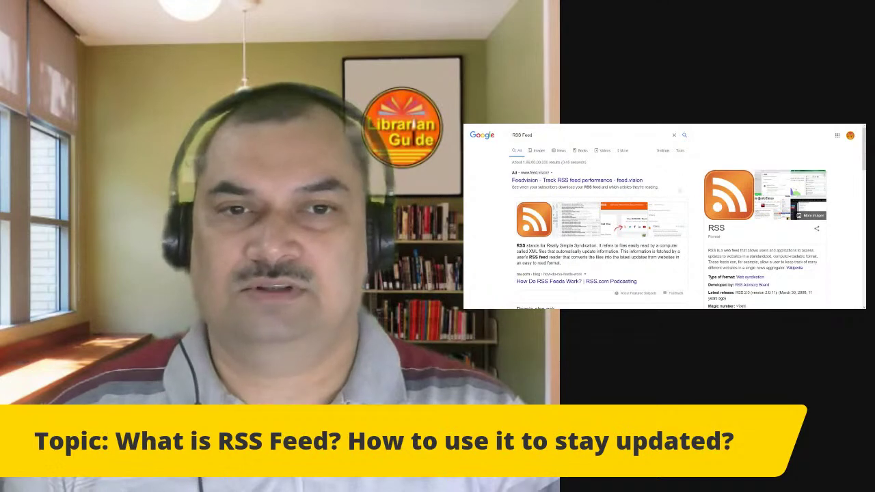
- Search the web for RSS Reader and look through the results page for available feed readers
scroll(675, 188, "down", 3)
scroll(674, 188, "up", 4)
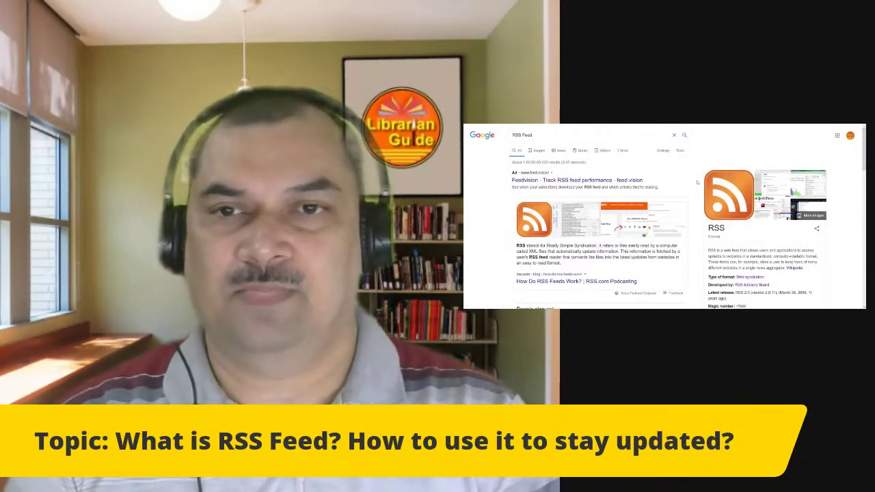
double_click(527, 135)
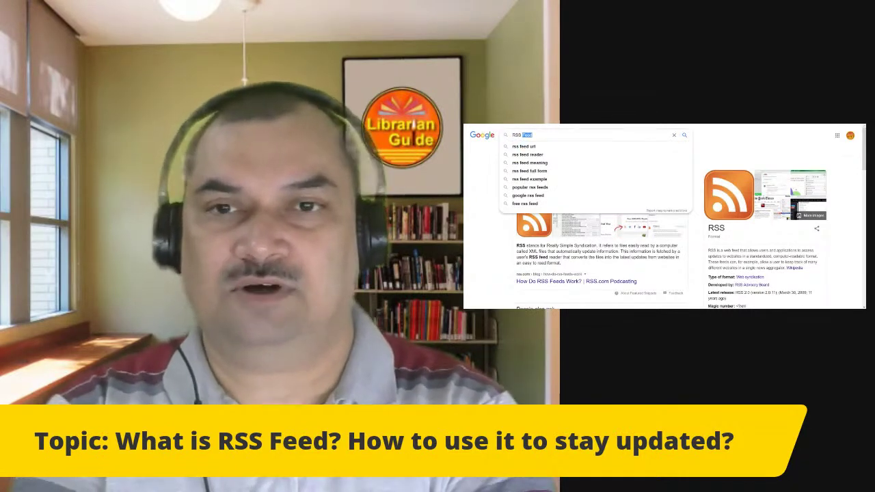
type("Reader")
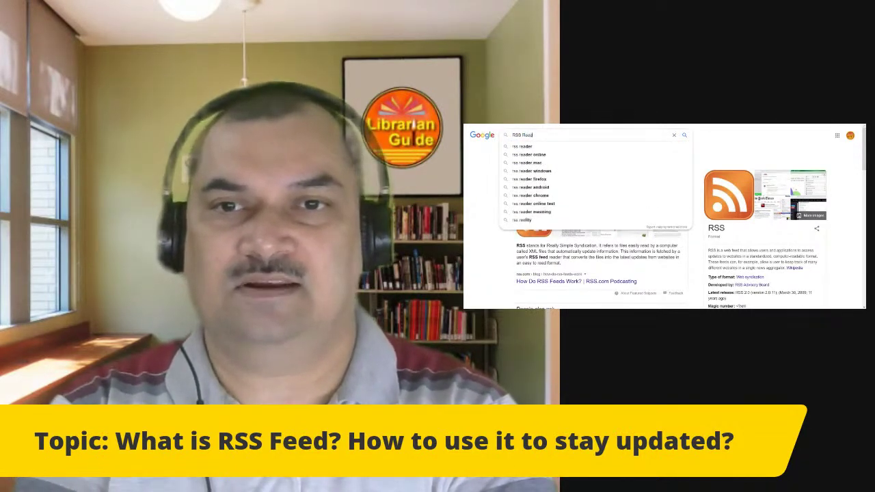
key("Return")
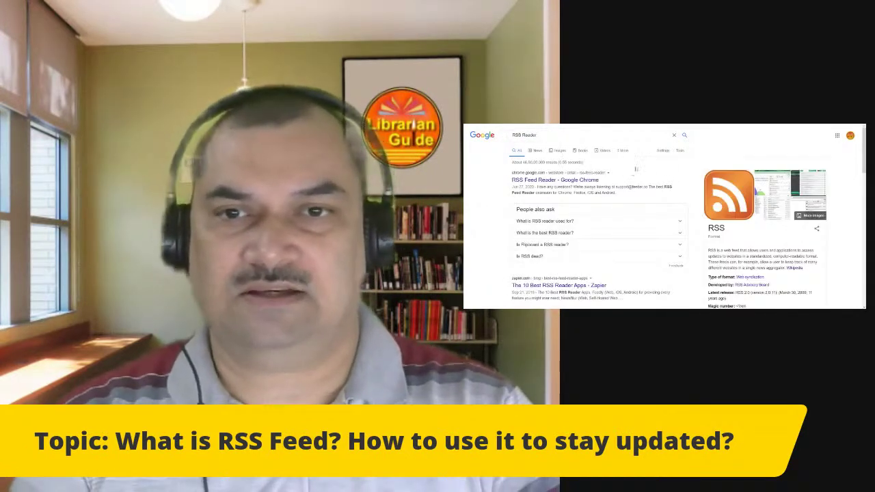
scroll(617, 175, "down", 5)
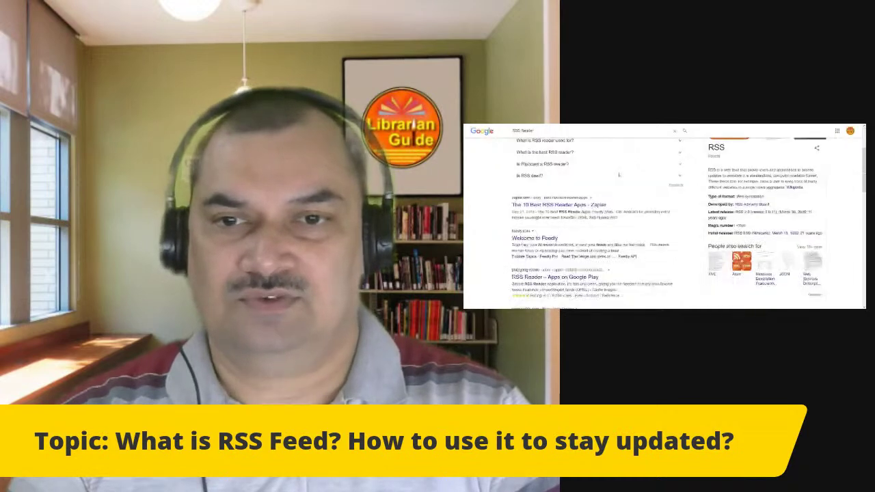
scroll(619, 176, "down", 8)
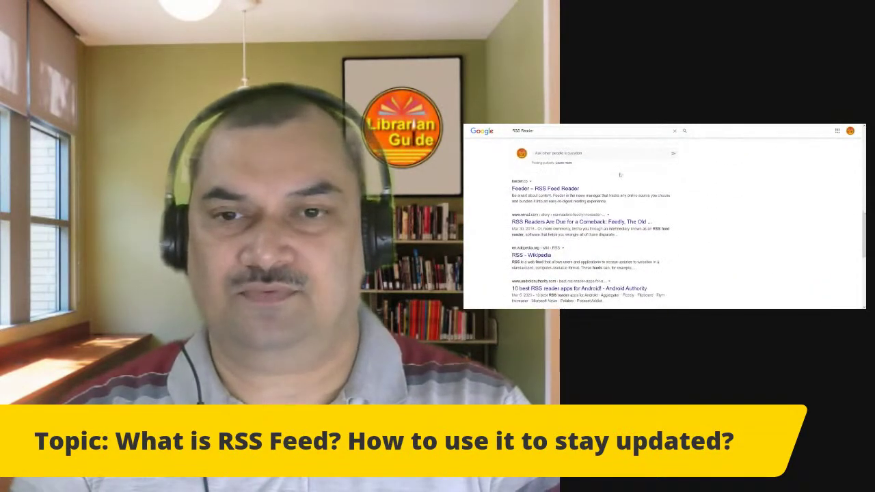
scroll(651, 181, "down", 10)
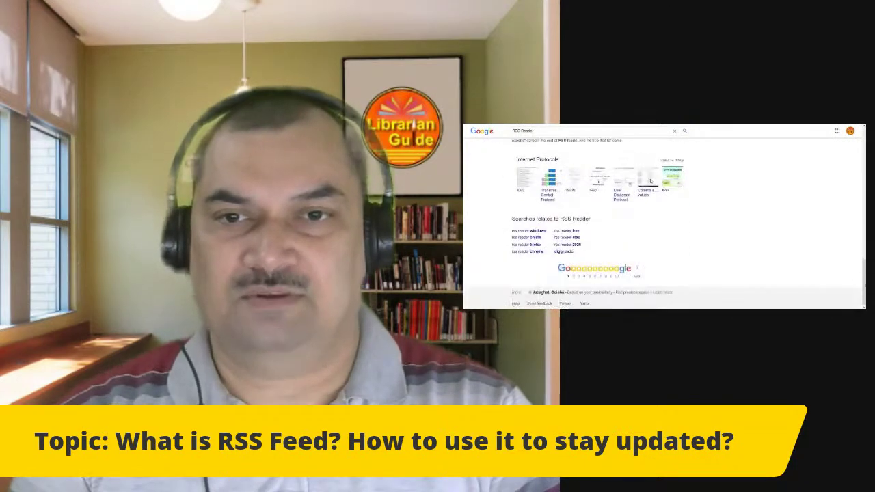
scroll(665, 216, "up", 20)
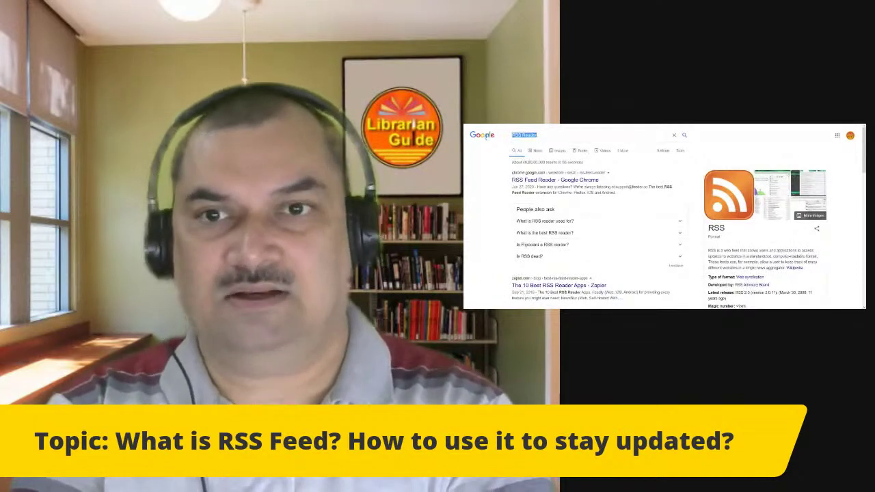
- Search the web for RSS Owl, switch to the suggested spelling RSSOwl, and open the official RSSOwl website
key("BackSpace")
key("BackSpace")
key("BackSpace")
key("BackSpace")
key("BackSpace")
key("BackSpace")
key("BackSpace")
type("Owl")
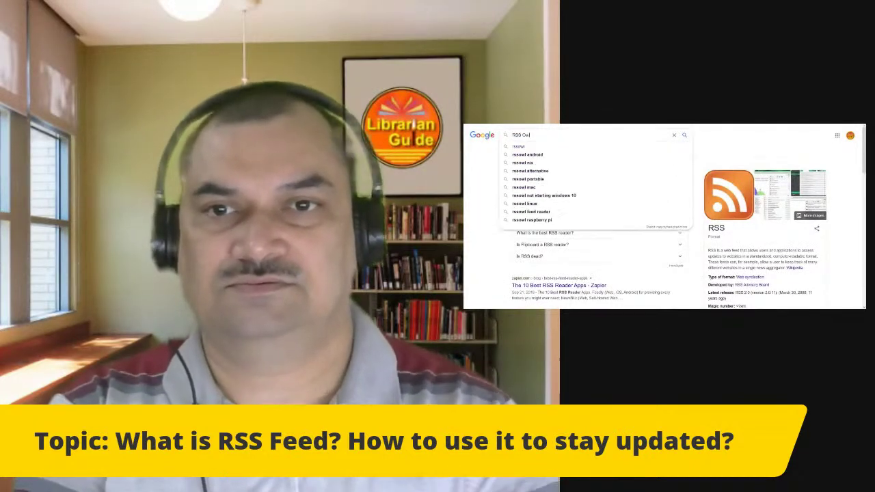
key("Return")
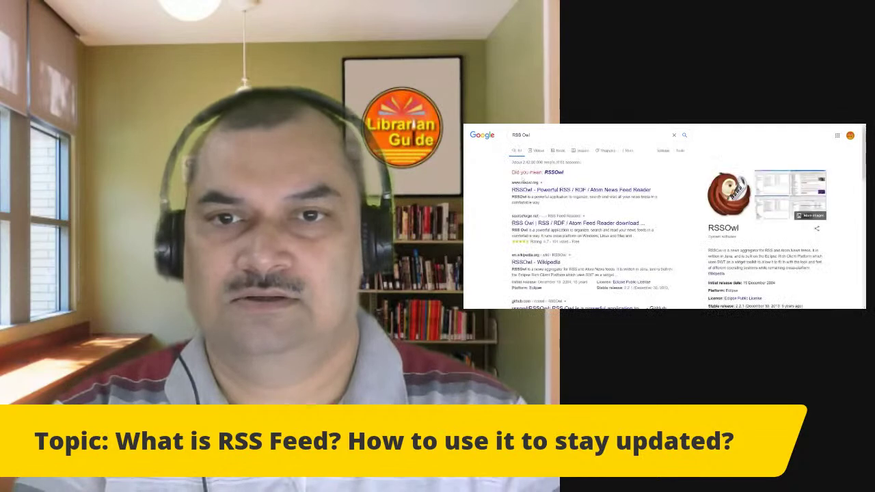
left_click(555, 173)
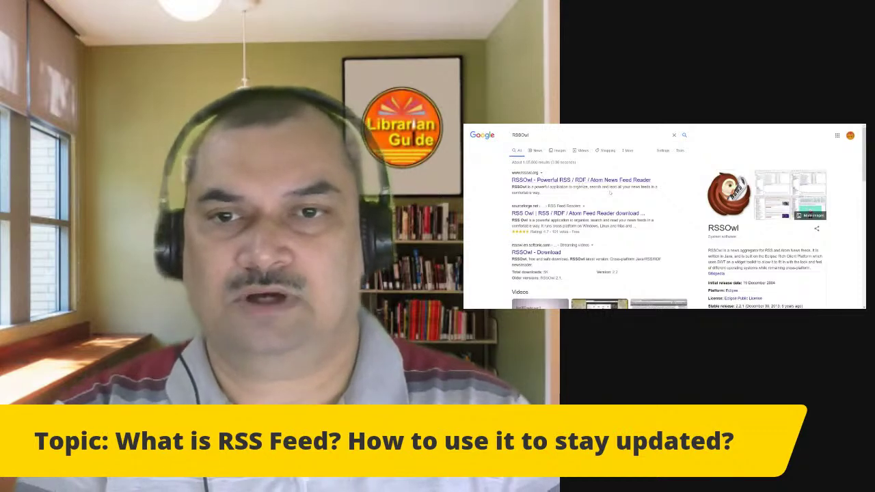
left_click(604, 181)
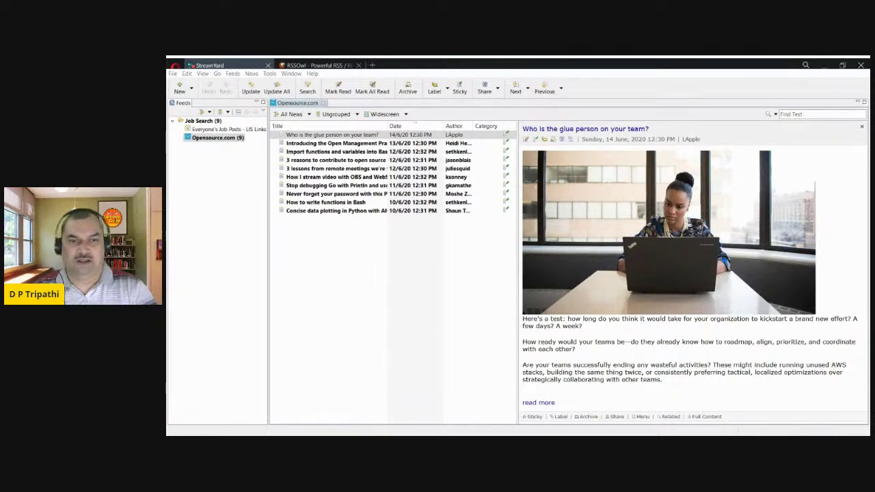
- In RSSOwl, delete the Opensource.com and Everyone's Job Posts - LIS Links feeds from the Job Search folder
left_click(449, 244)
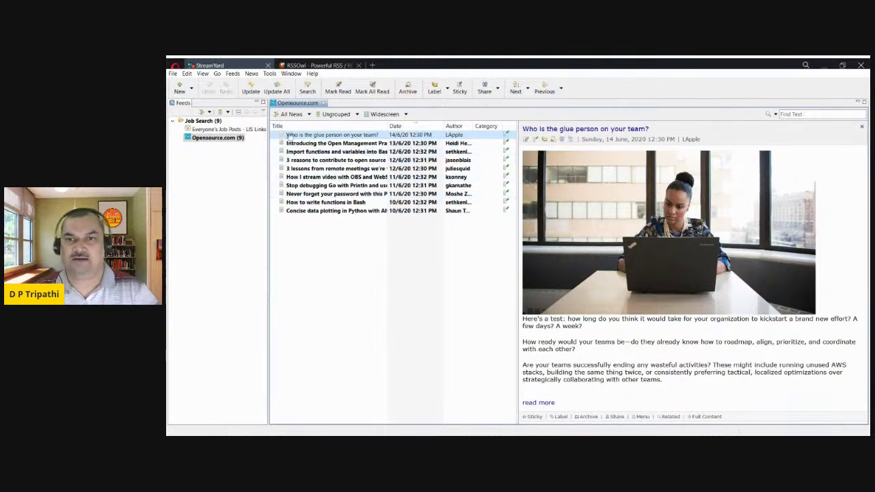
left_click(199, 167)
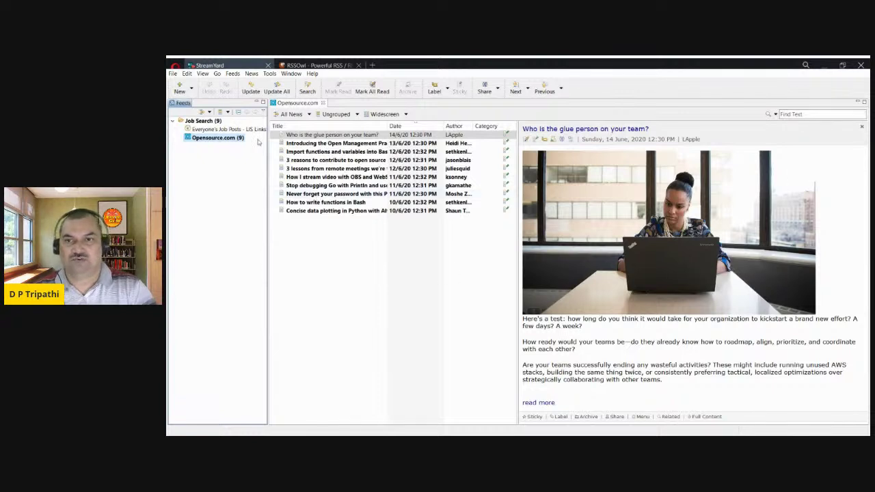
right_click(212, 141)
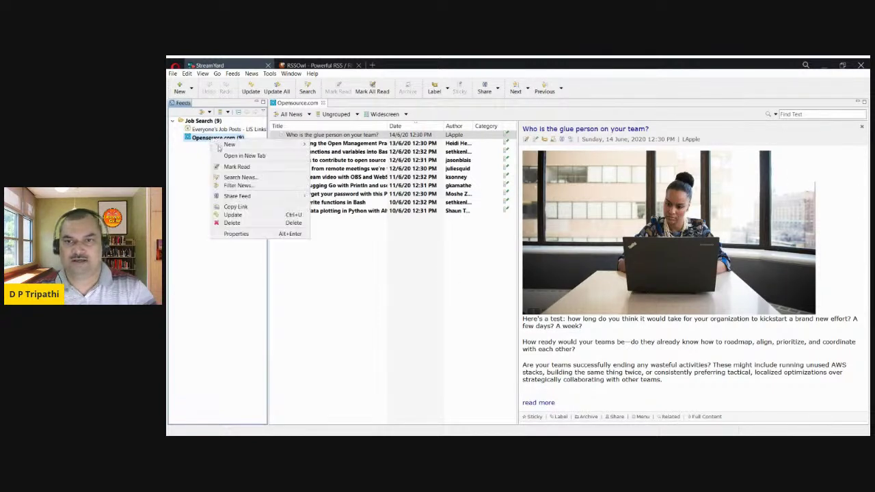
left_click(231, 223)
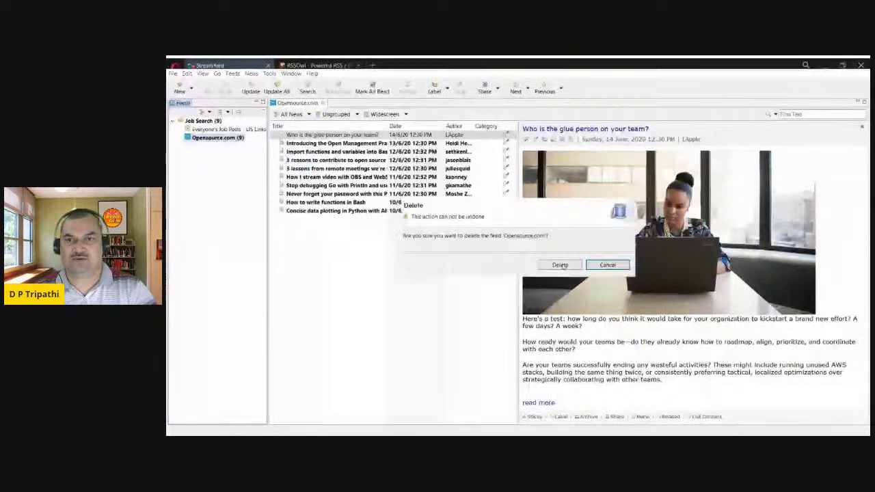
key("Return")
right_click(220, 136)
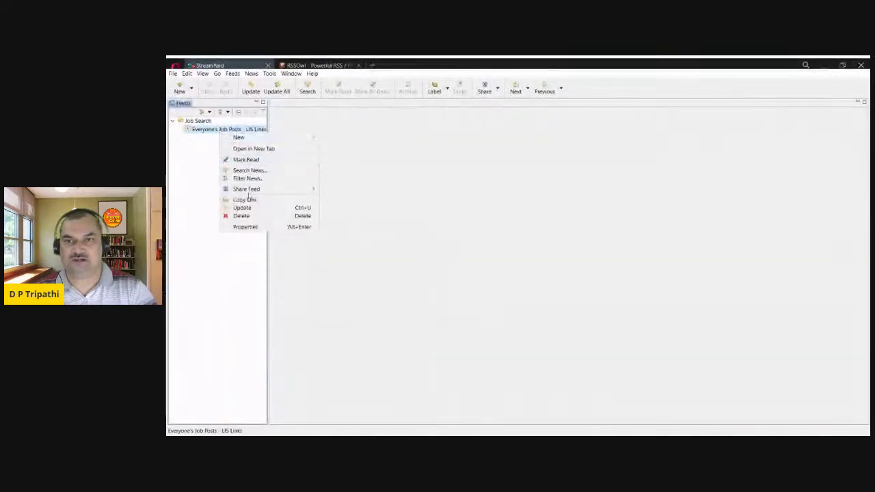
left_click(232, 214)
left_click(563, 266)
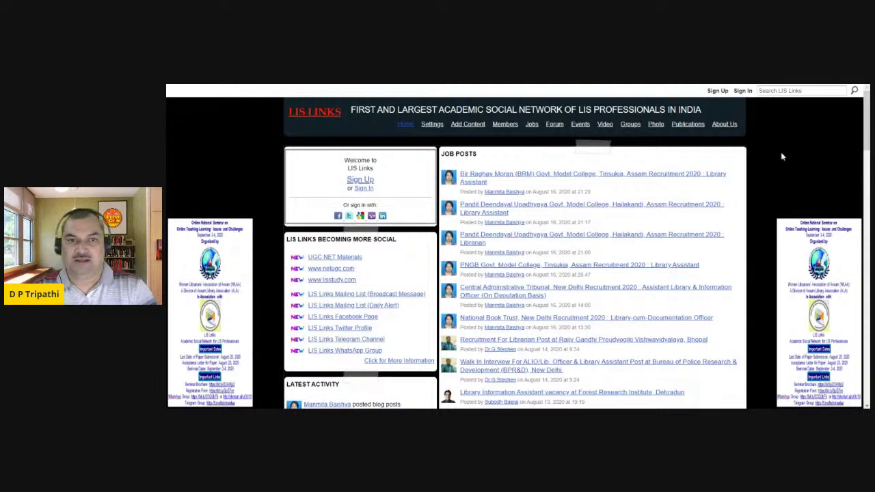
- On the LIS Links website, open the job posts section and look through the listed vacancies
mouse_move(532, 127)
left_click(532, 126)
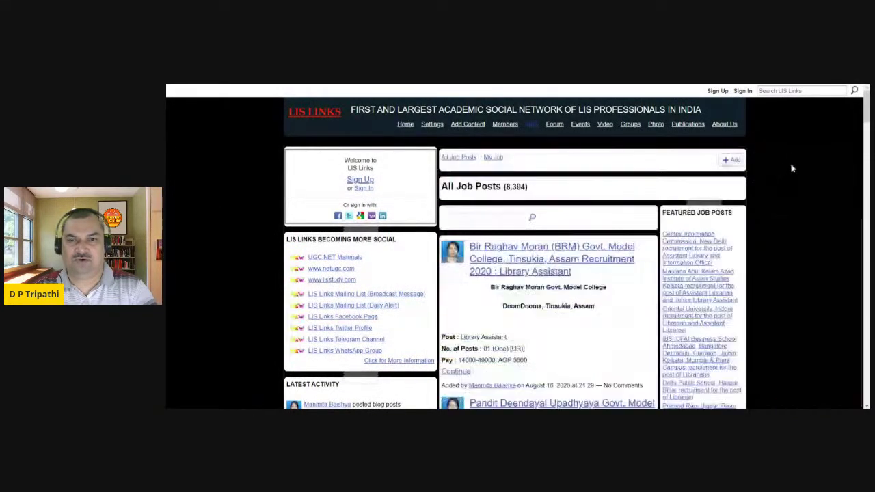
scroll(786, 170, "down", 5)
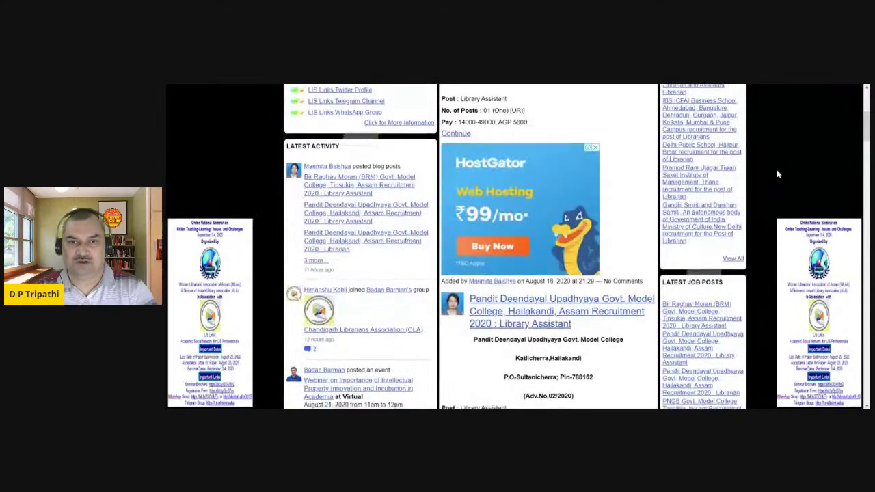
scroll(777, 174, "down", 5)
scroll(777, 174, "down", 15)
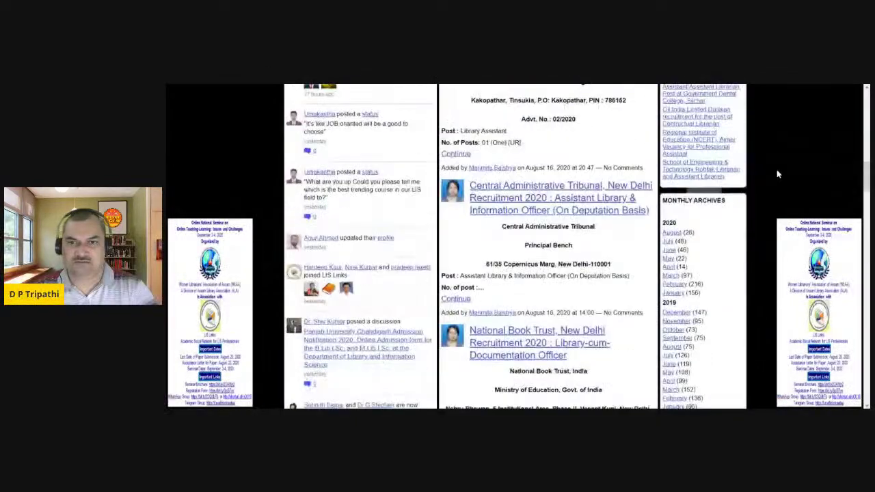
scroll(777, 174, "down", 15)
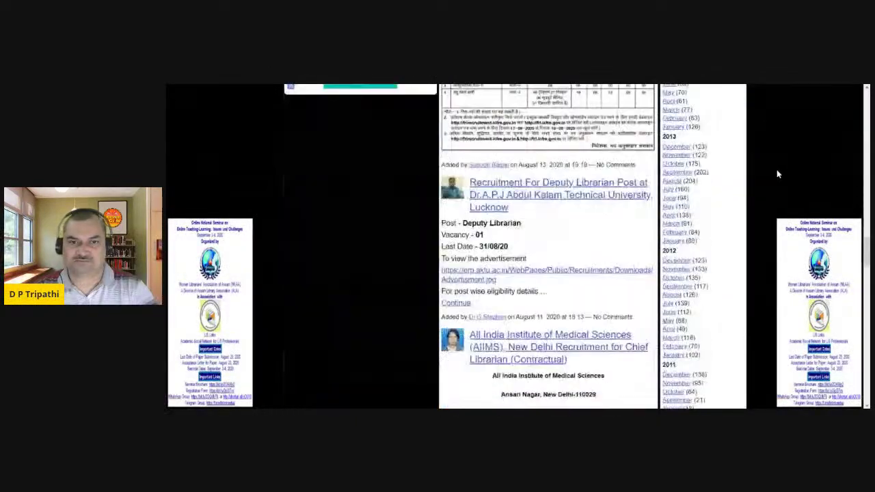
scroll(778, 174, "down", 10)
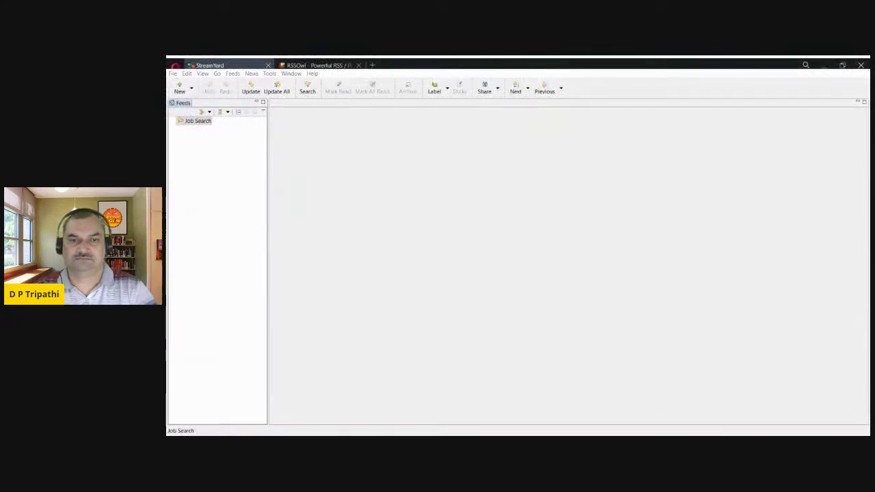
left_click(180, 89)
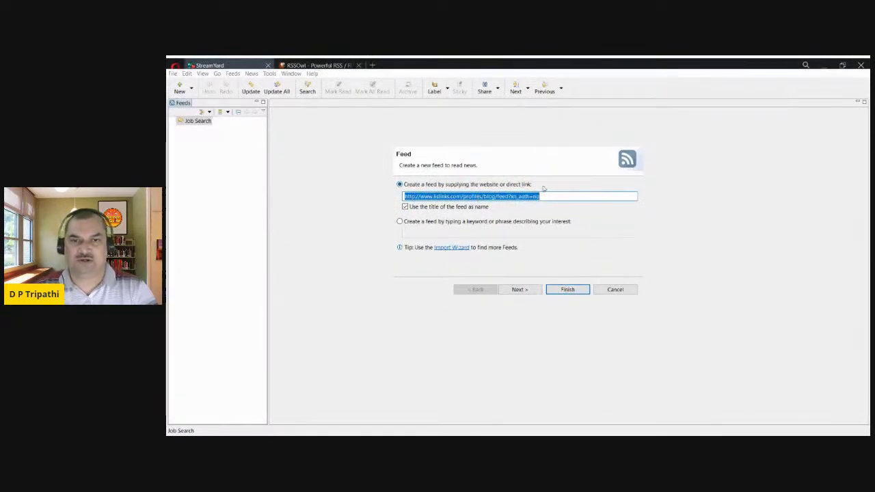
right_click(470, 199)
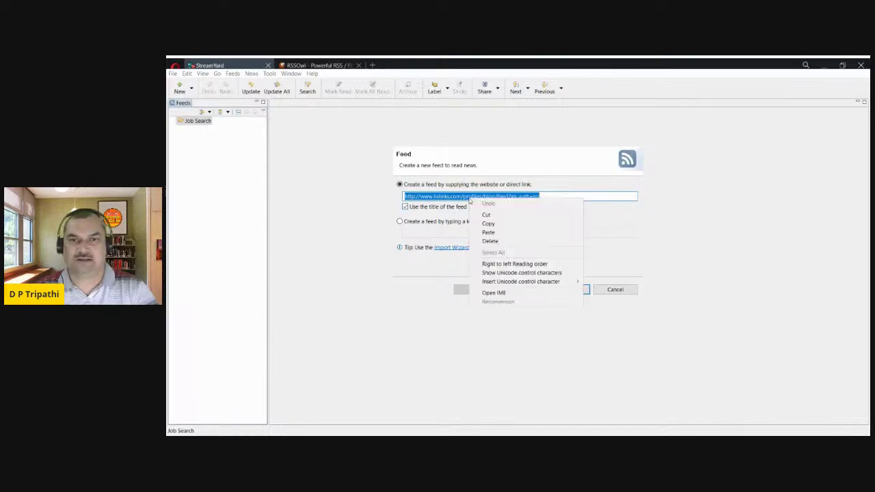
left_click(541, 186)
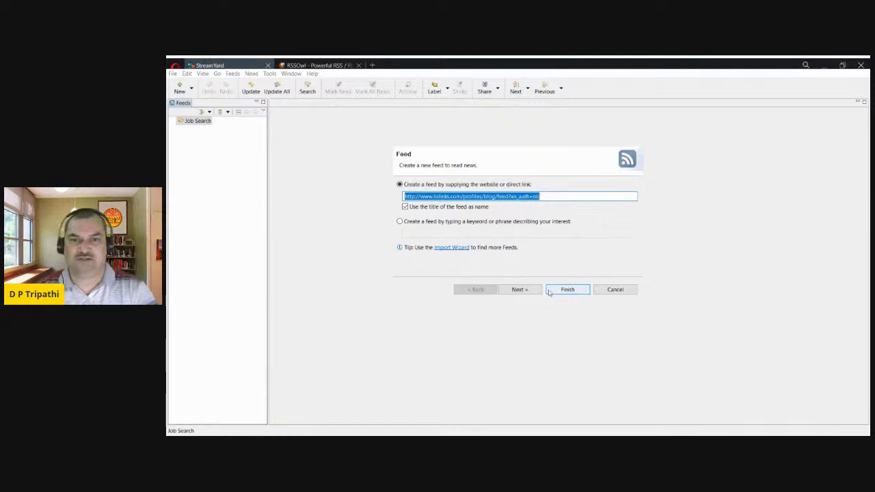
left_click(526, 292)
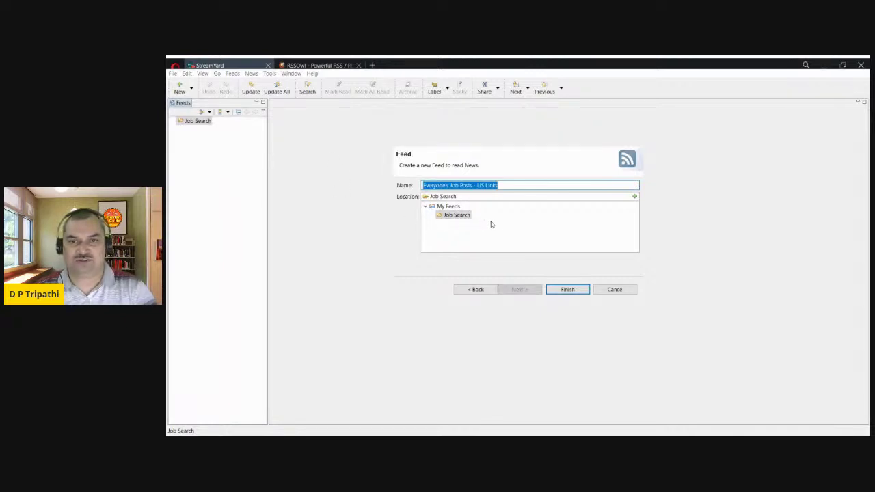
left_click(569, 289)
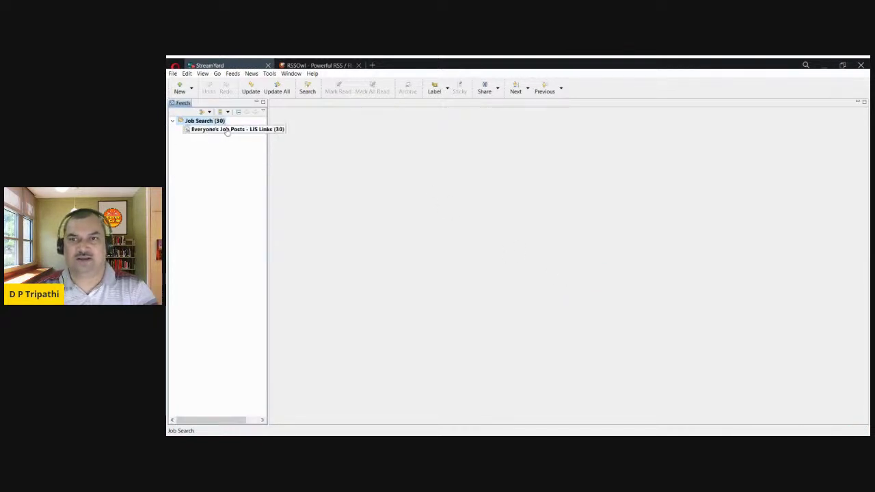
- Open the Everyone's Job Posts - LIS Links feed and read its first seven job posts one after another
left_click(223, 131)
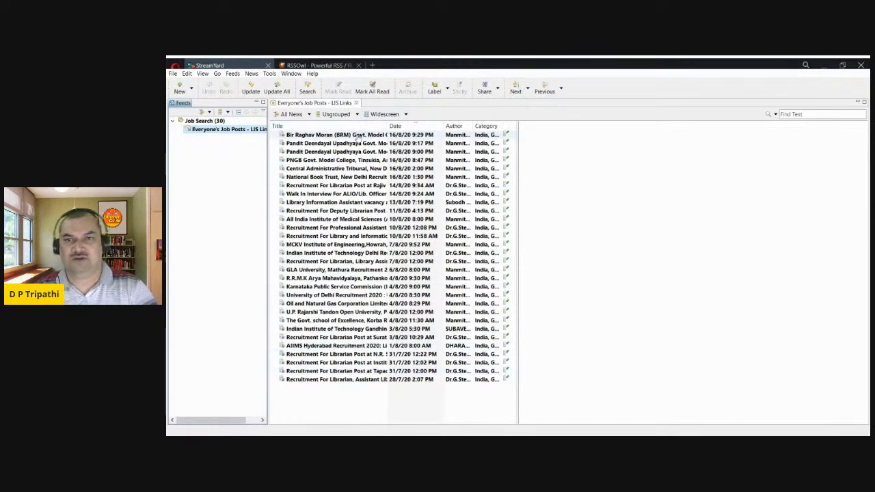
left_click(343, 136)
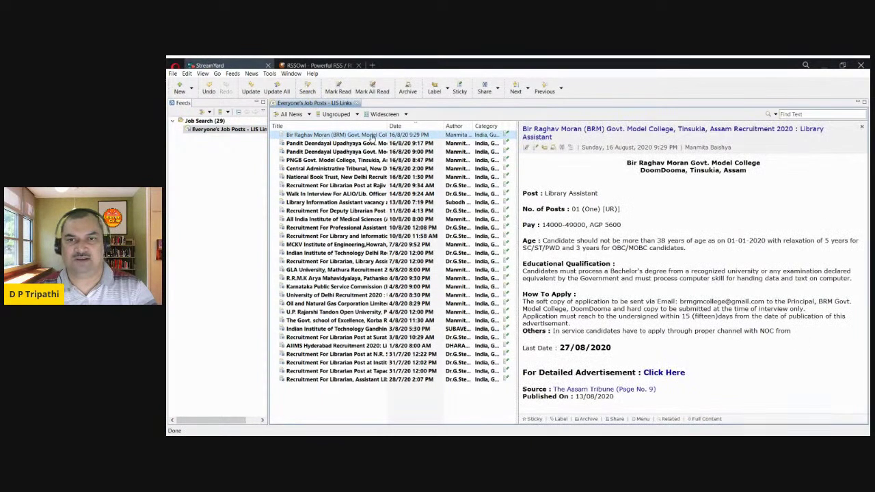
left_click(340, 144)
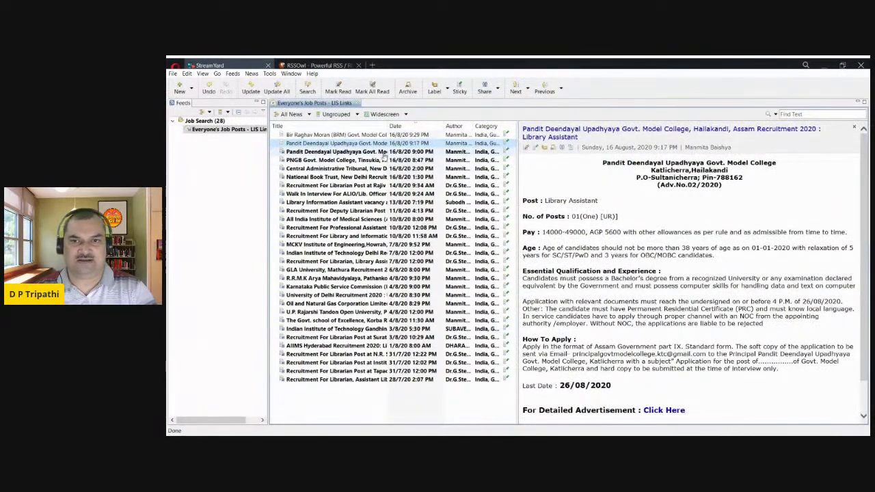
left_click(368, 153)
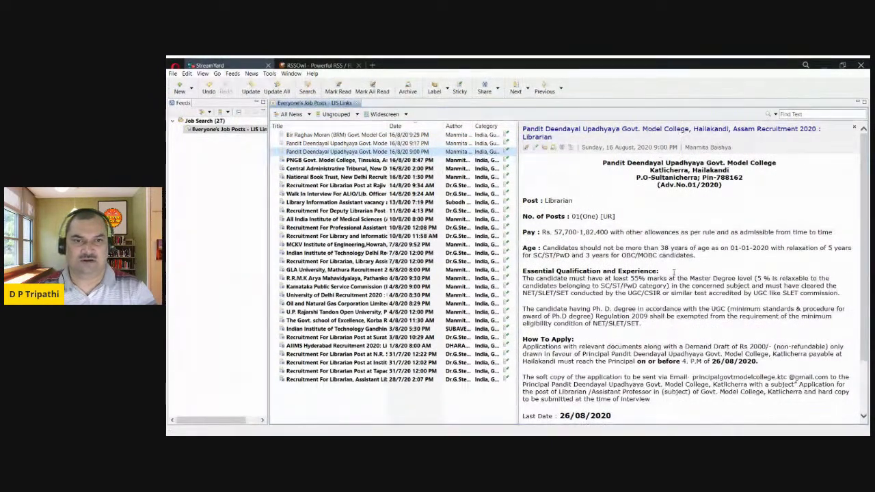
left_click(359, 161)
left_click(353, 169)
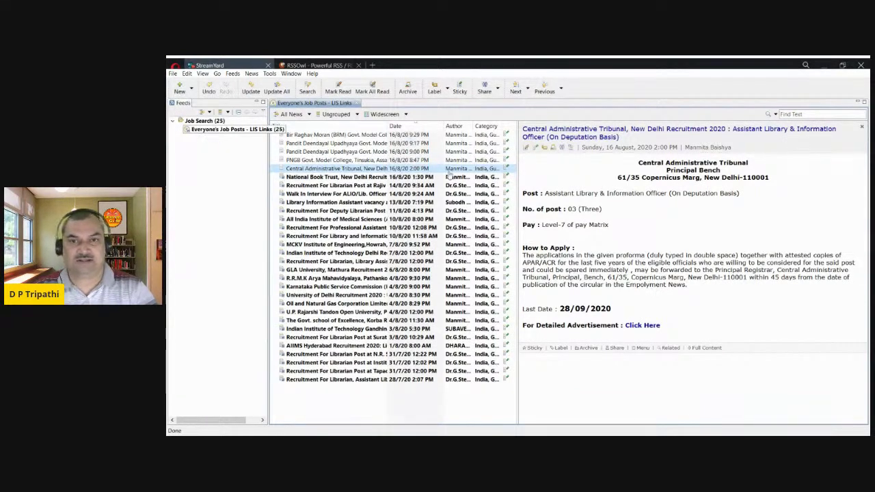
left_click(369, 177)
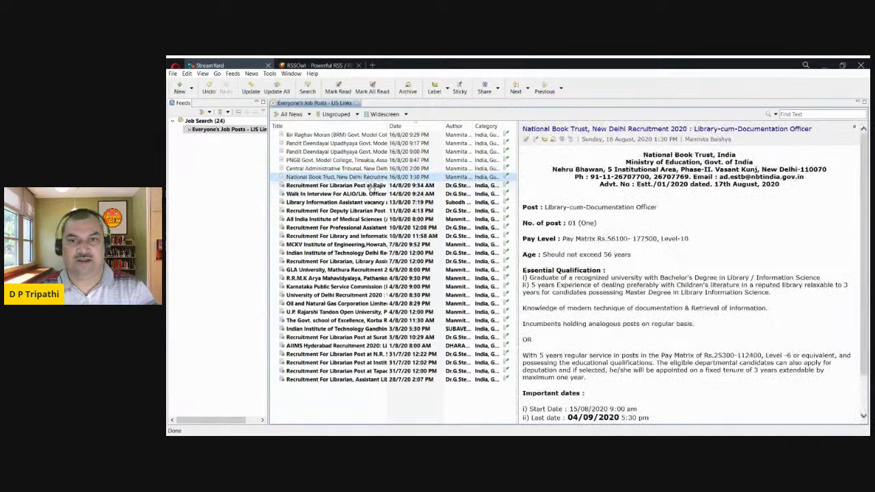
left_click(345, 187)
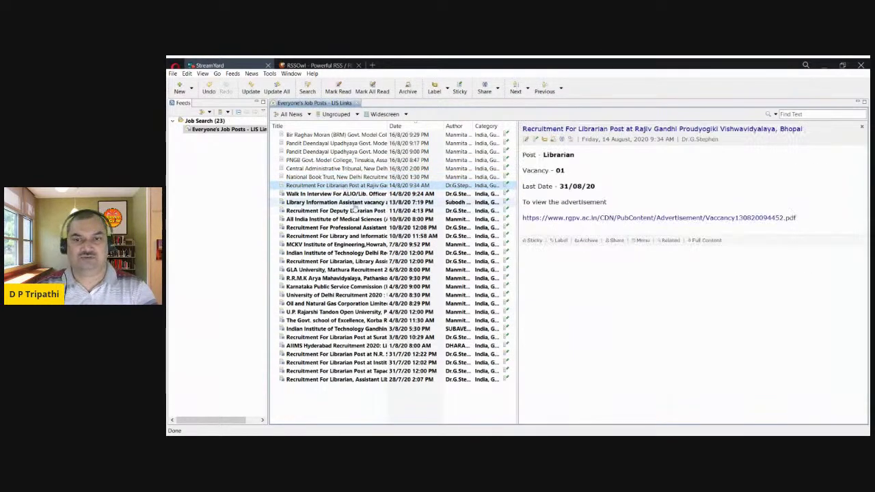
- Read the next four job posts, from the ALIO/Library Officer walk-in interview to the AIIMS Chief Librarian post, and return to the first post
left_click(354, 194)
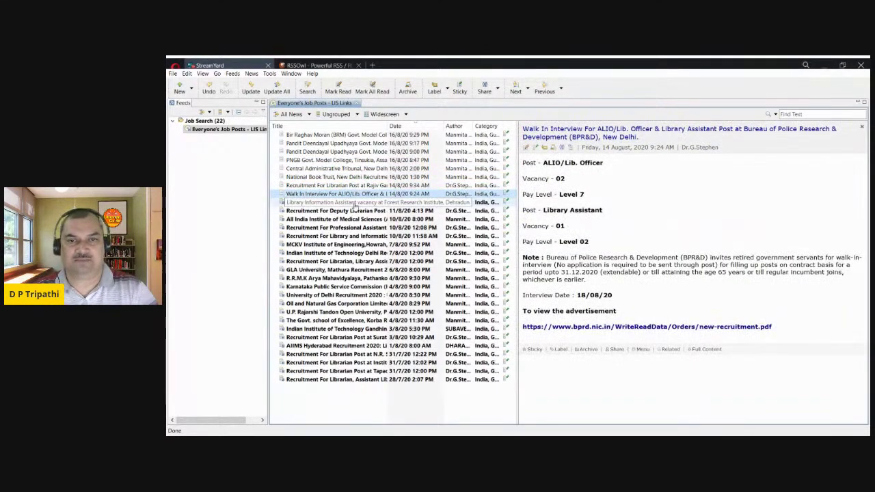
left_click(354, 203)
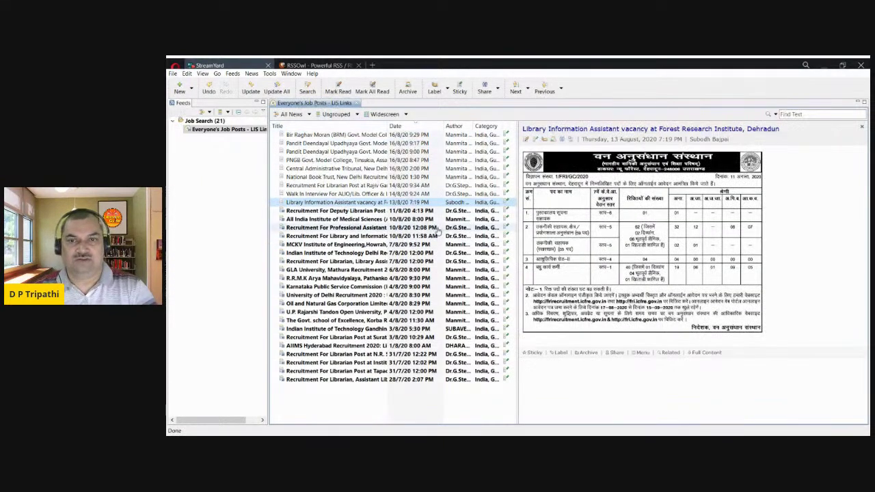
left_click(355, 211)
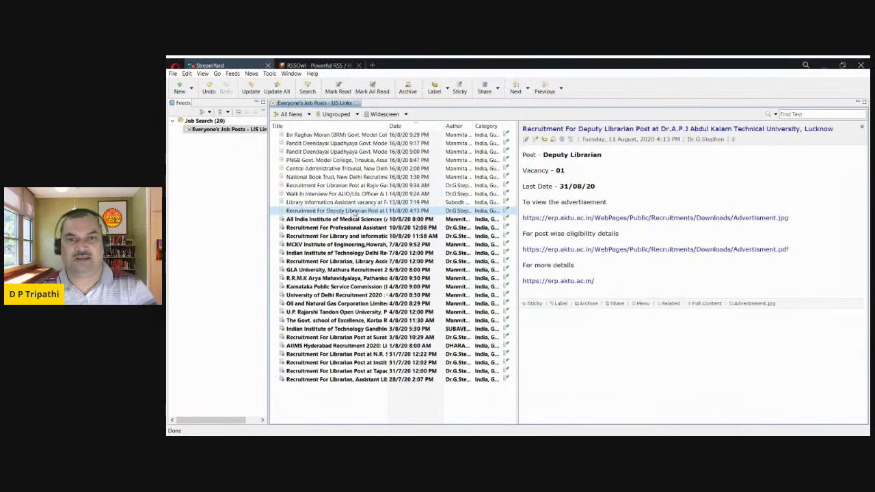
left_click(352, 219)
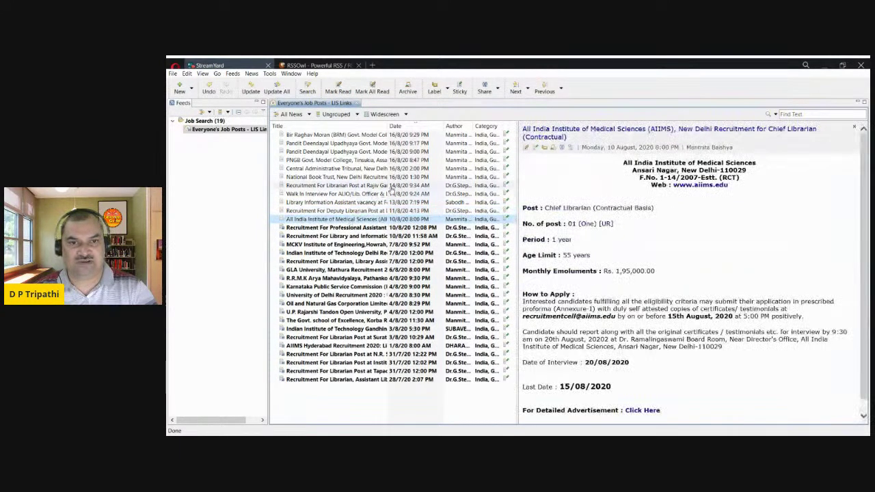
left_click(354, 137)
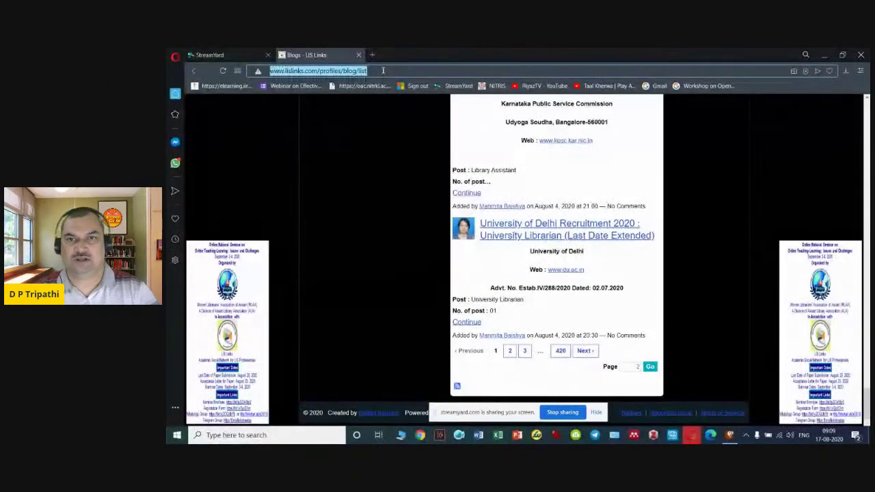
- In the web browser, search Google for times of india, open the newspaper's website and go to its RSS feeds page
type("google.com")
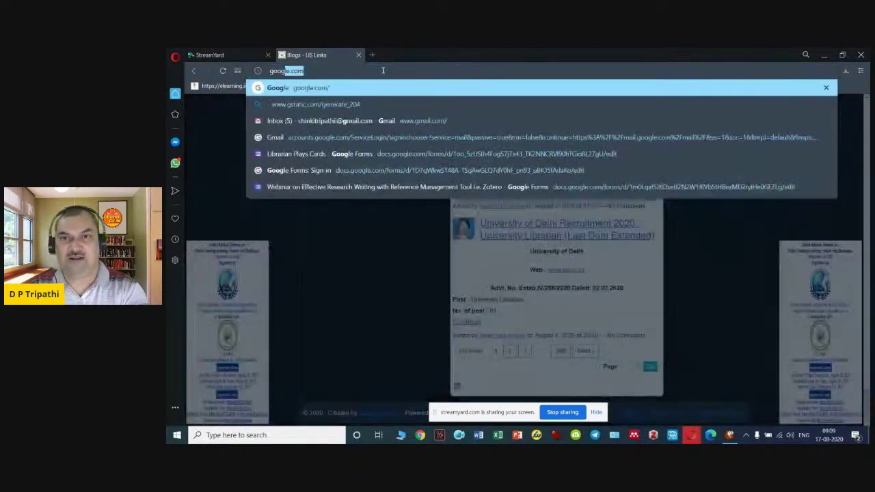
key("Return")
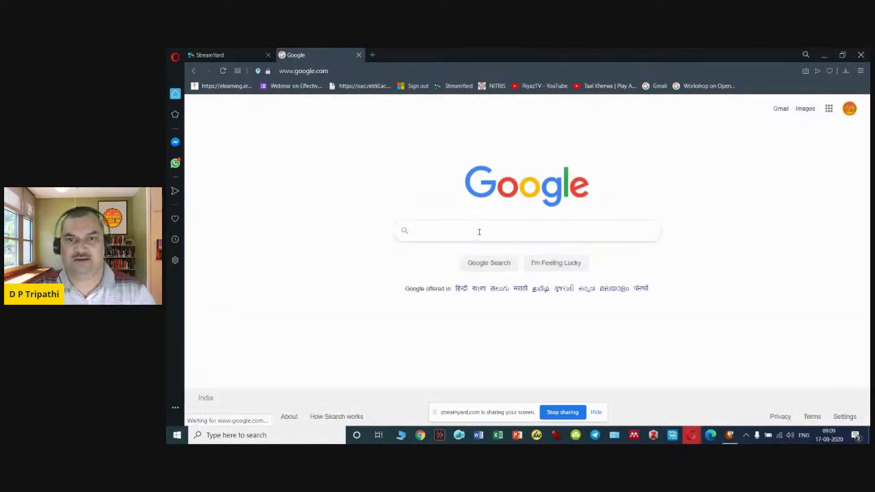
left_click(478, 231)
type("times of india")
key("Return")
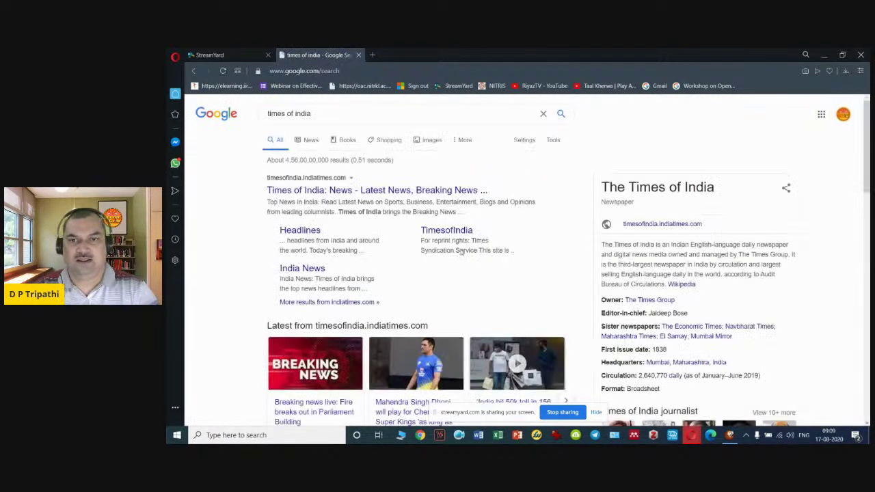
left_click(417, 190)
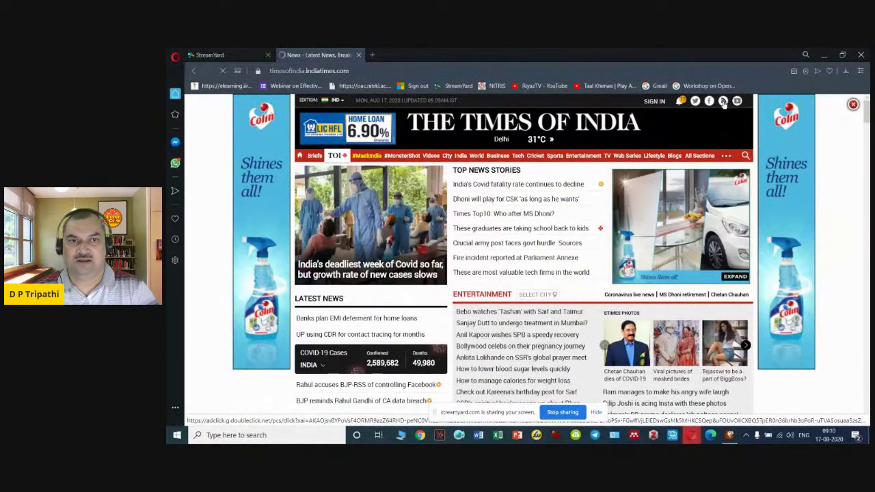
left_click(723, 101)
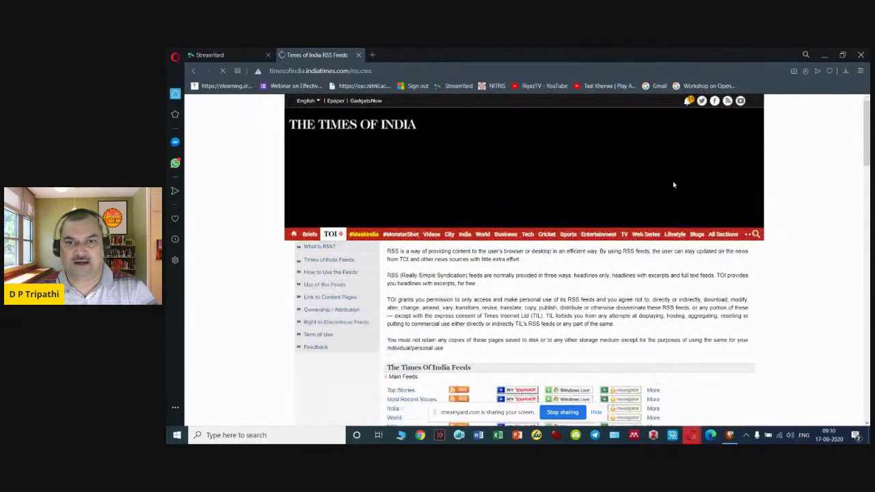
- Look through the main, city and world feeds offered on the Times of India RSS page
scroll(752, 226, "down", 2)
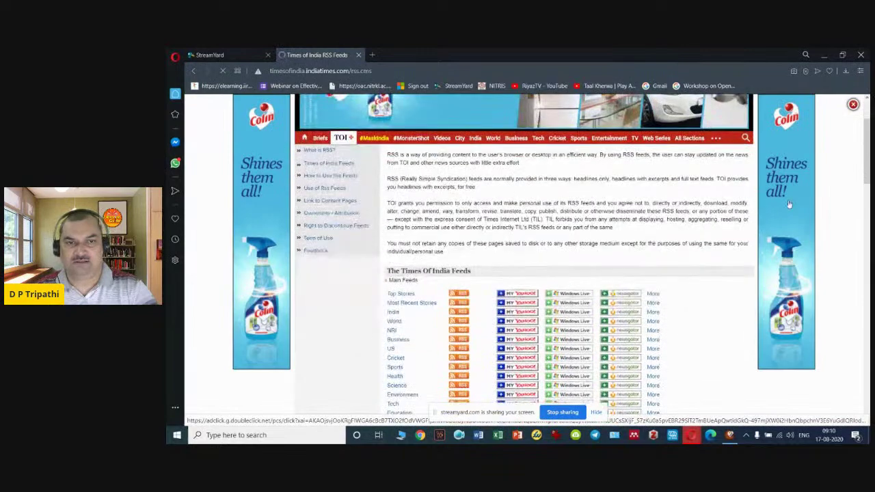
scroll(675, 269, "down", 2)
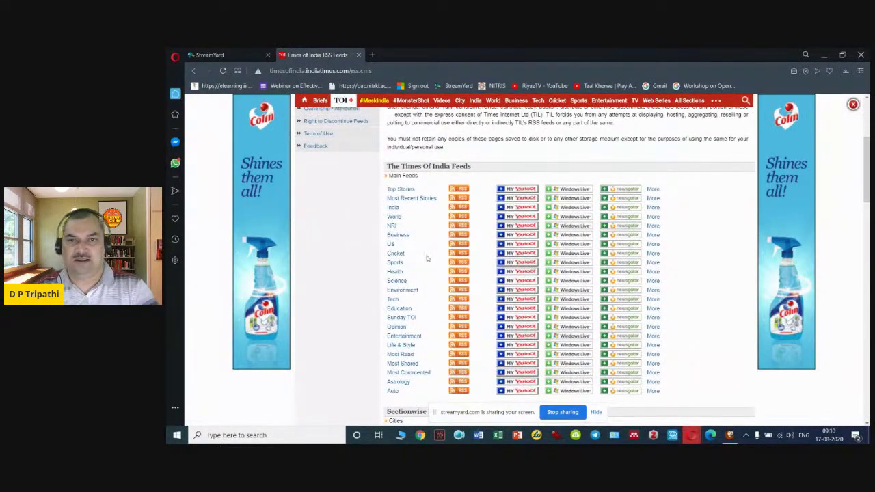
left_click(462, 192)
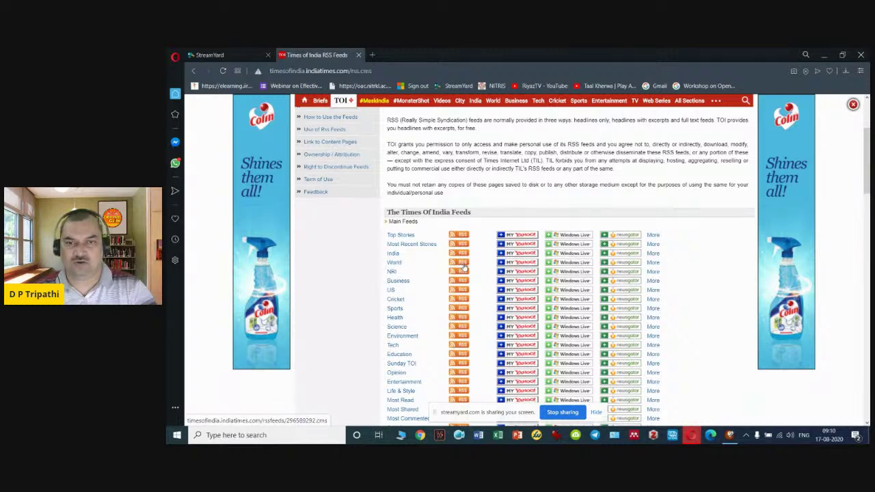
scroll(451, 268, "down", 4)
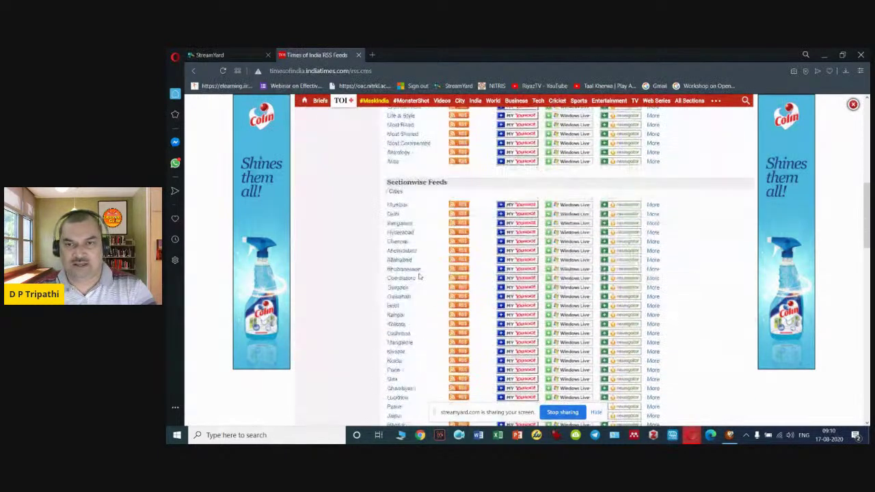
scroll(424, 281, "down", 3)
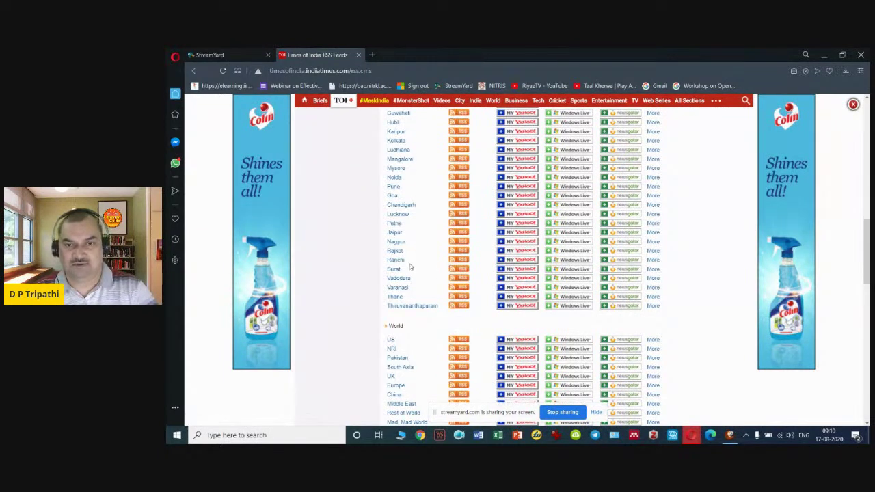
scroll(411, 267, "down", 2)
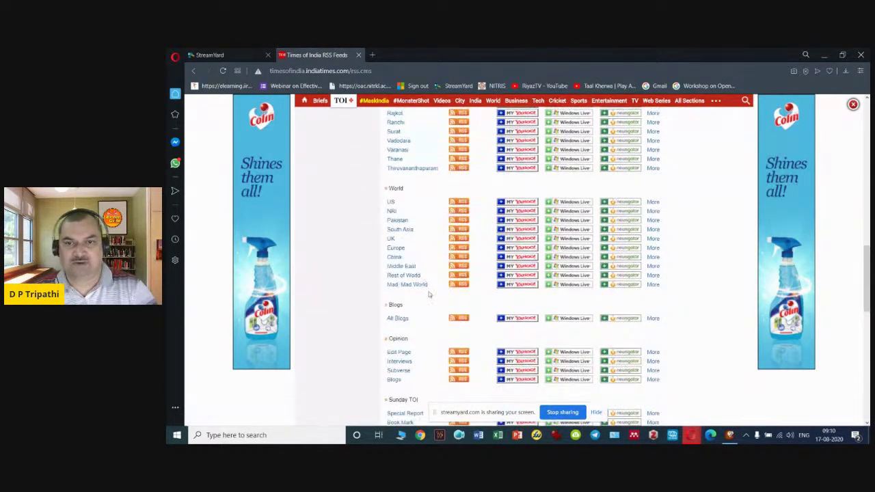
scroll(430, 294, "up", 2)
scroll(430, 294, "up", 3)
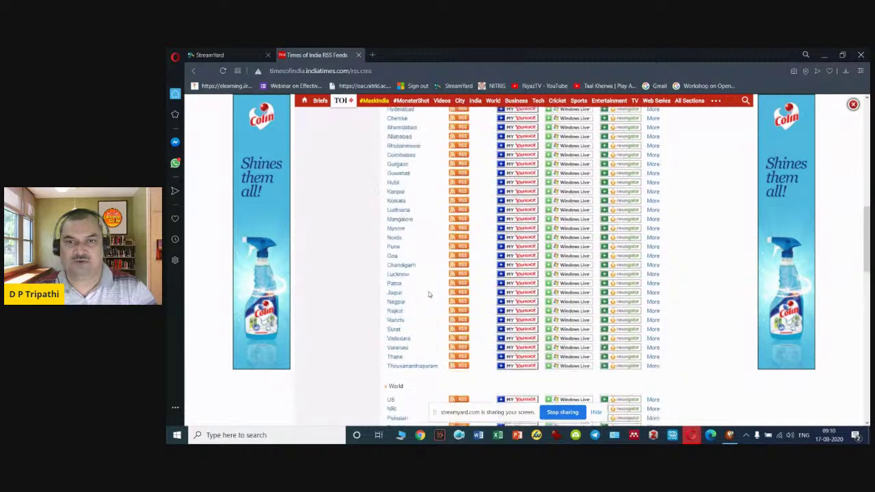
scroll(430, 294, "up", 1)
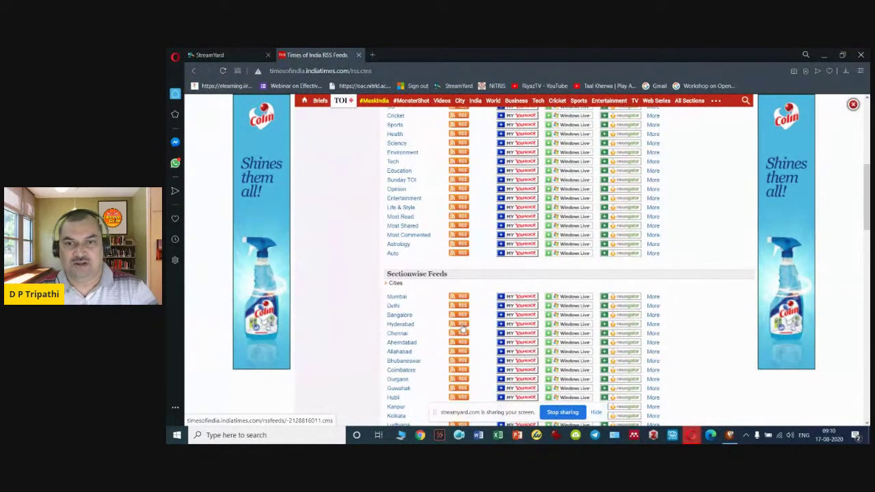
scroll(459, 328, "up", 4)
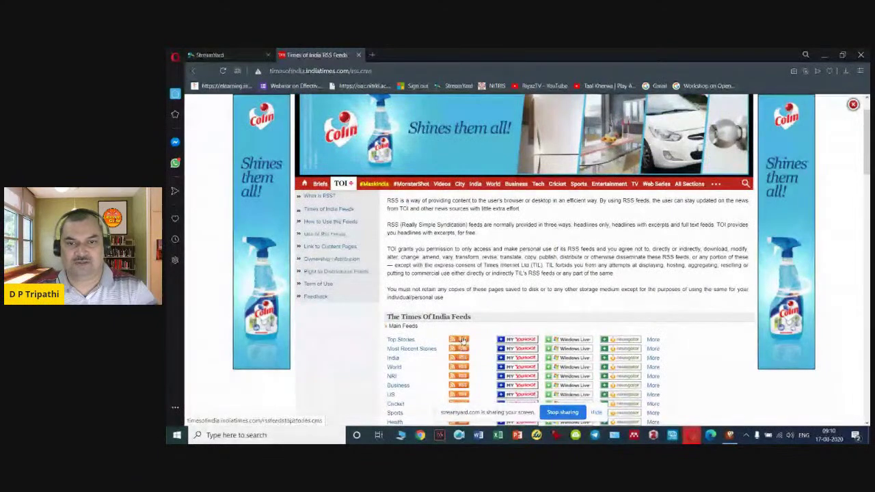
- Copy the Top Stories RSS link address and set up a new feed from it in RSSOwl, using the feed's title as name
right_click(462, 339)
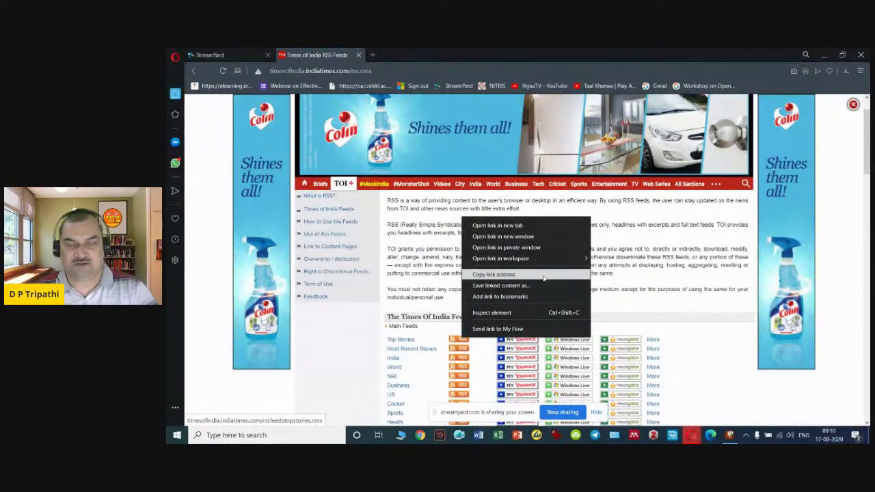
left_click(545, 276)
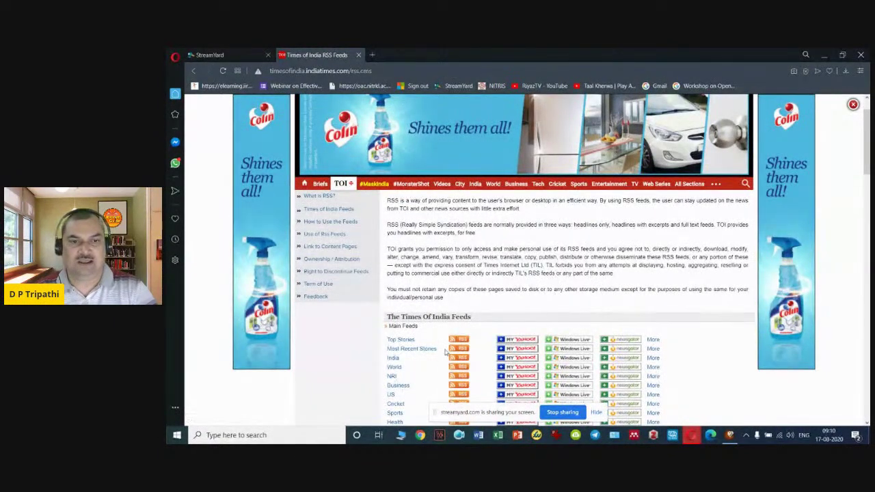
left_click(730, 435)
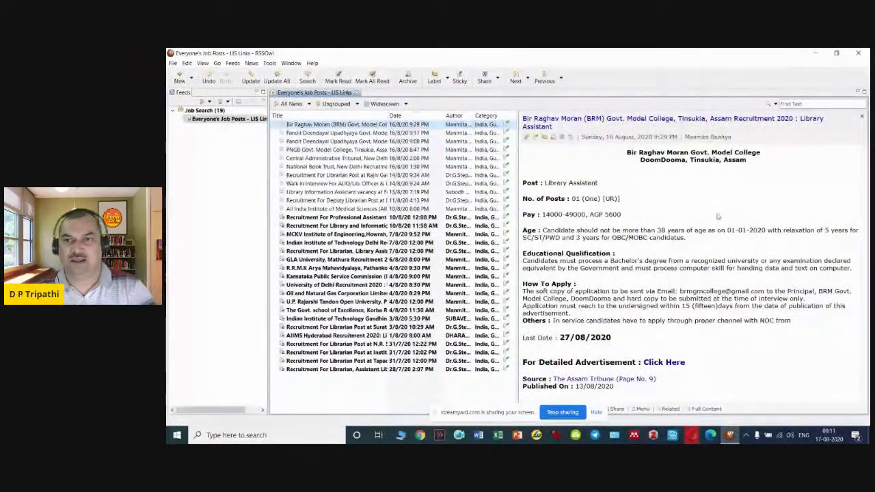
left_click(180, 77)
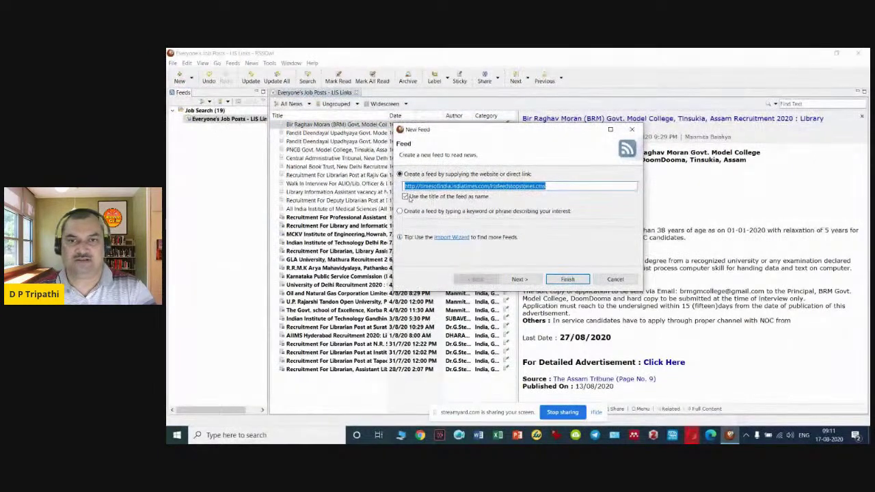
left_click(528, 279)
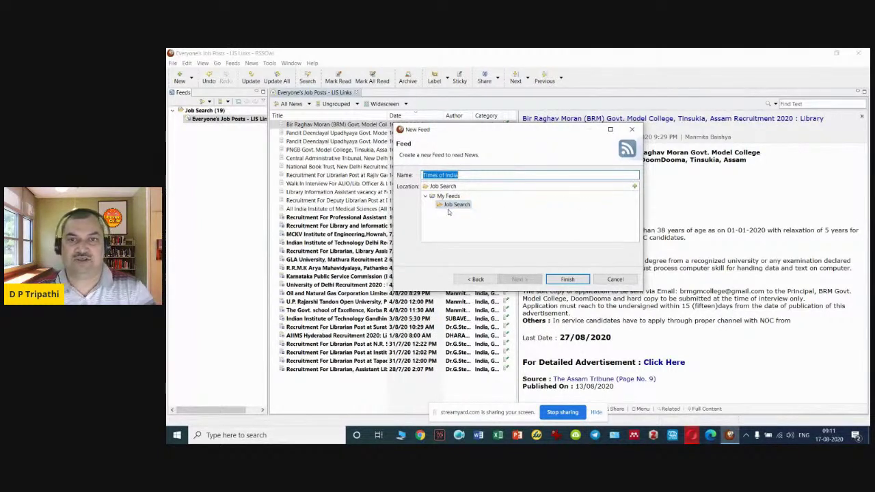
- Create a folder named News under My Feeds and add the Times of India feed to it
left_click(636, 187)
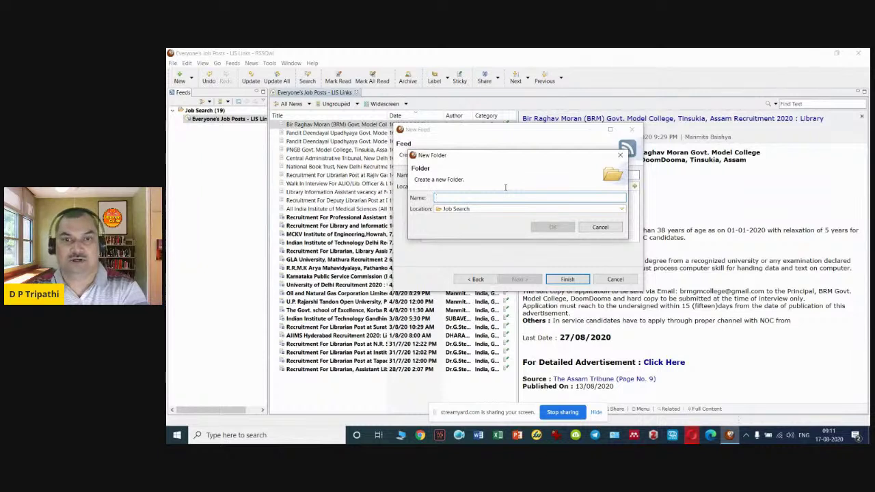
type("News")
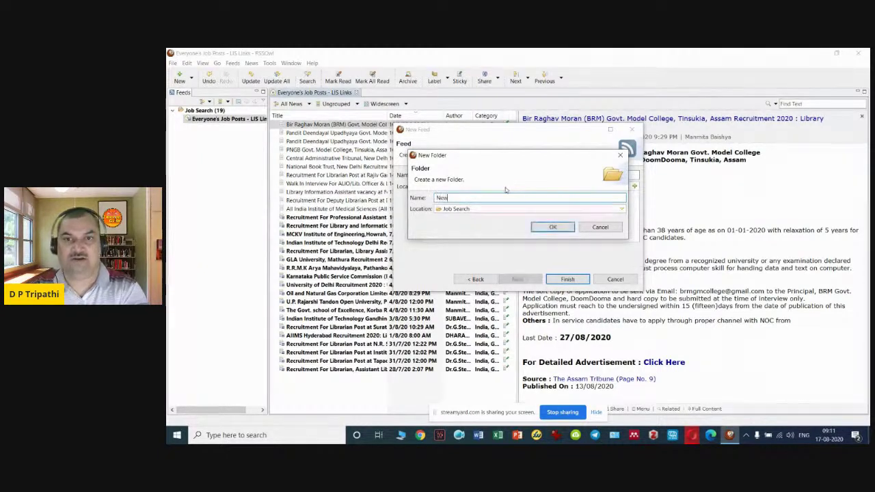
left_click(622, 208)
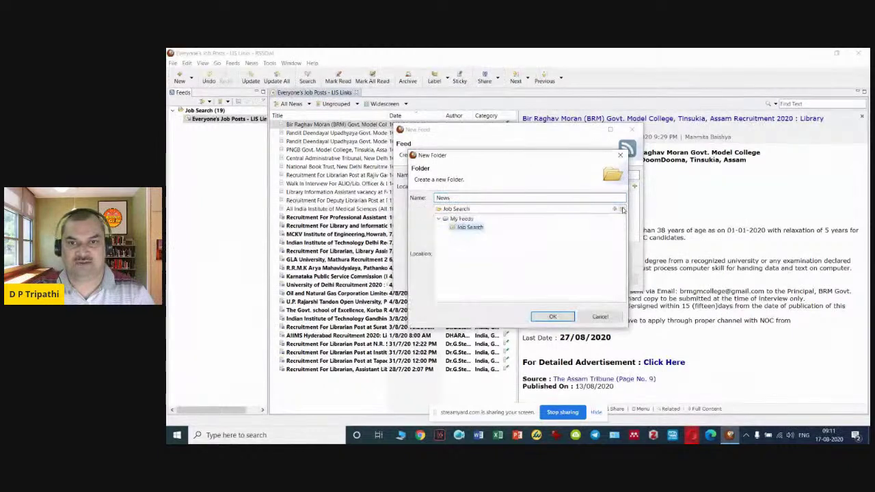
left_click(478, 218)
left_click(553, 318)
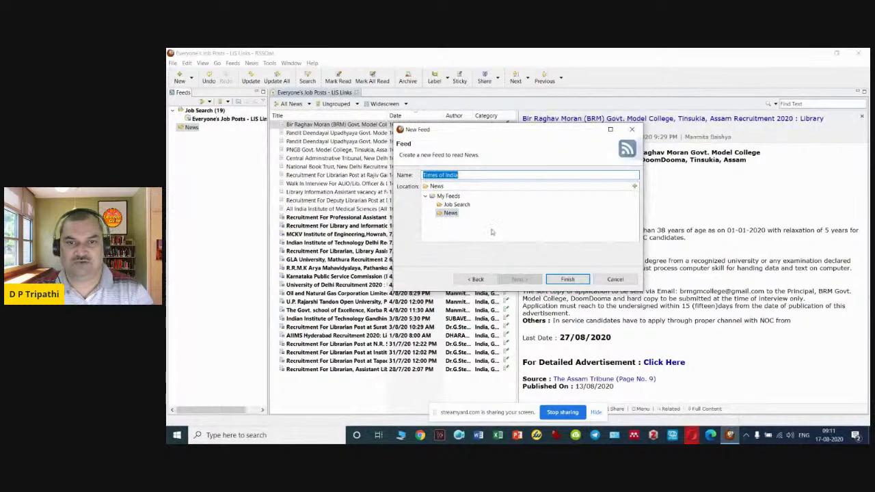
left_click(574, 281)
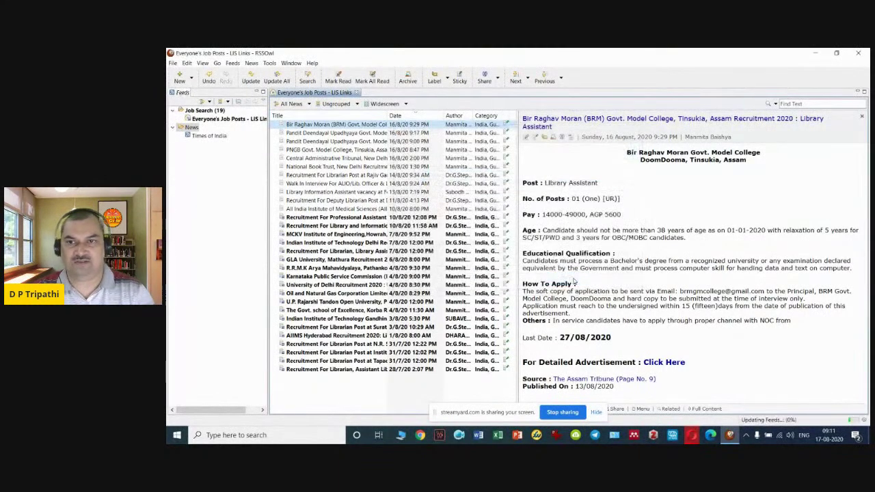
- Open the Times of India feed, read its first five articles, and show the Job Search folder's posts
left_click(220, 137)
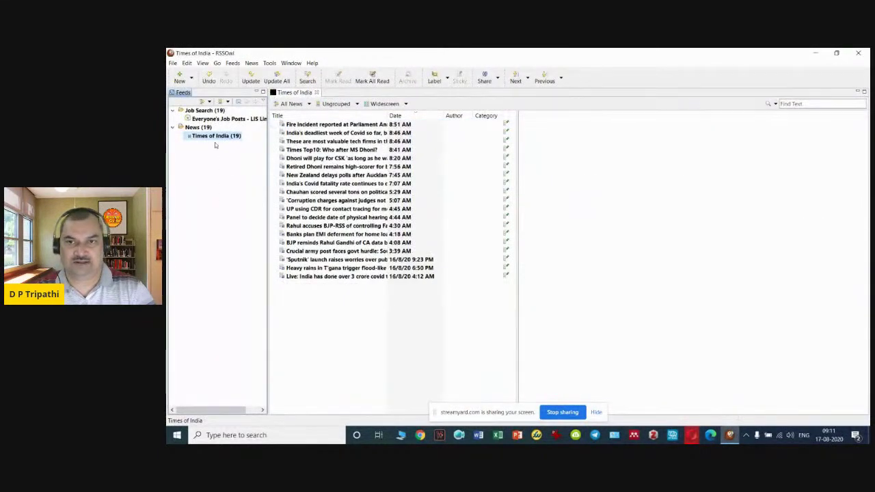
left_click(367, 125)
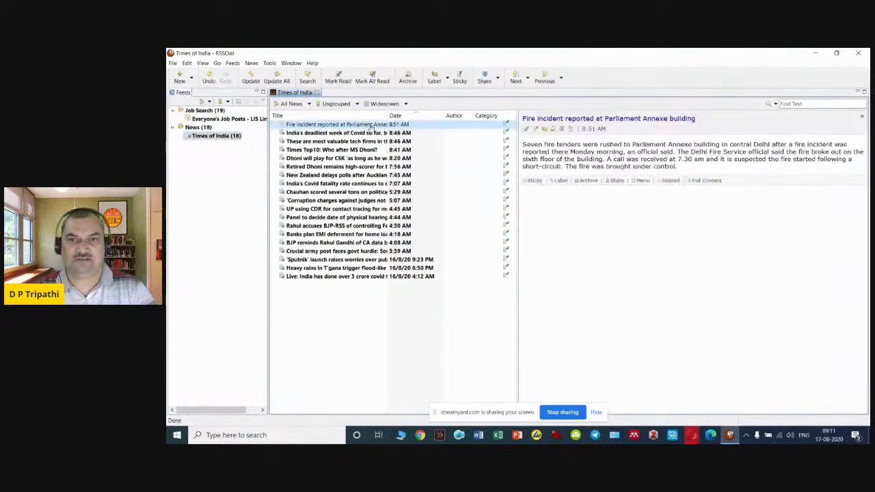
left_click(373, 133)
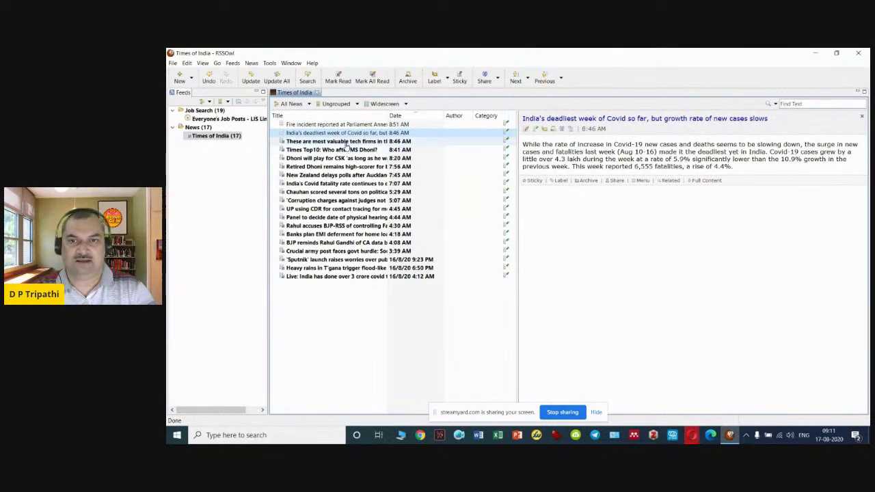
left_click(346, 141)
left_click(348, 150)
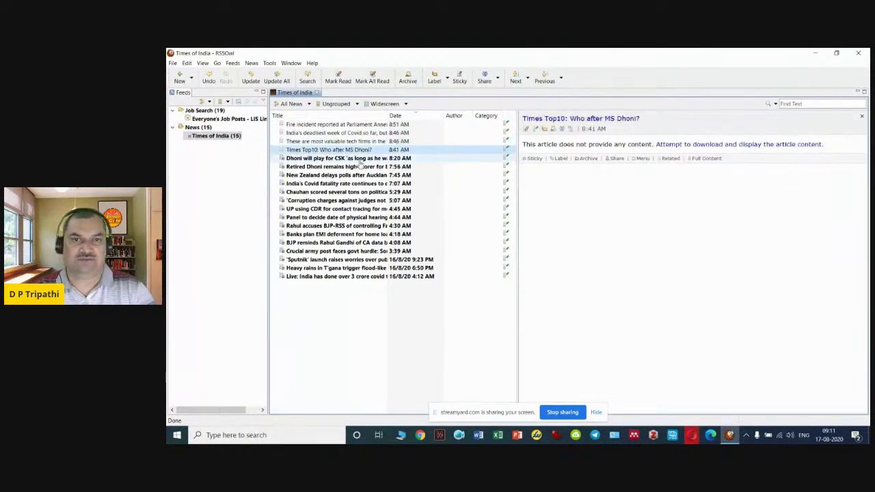
left_click(344, 159)
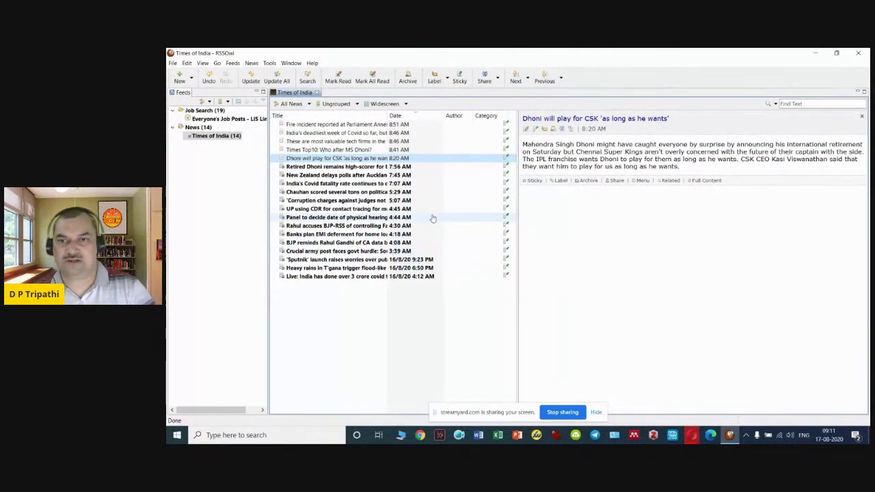
left_click(209, 112)
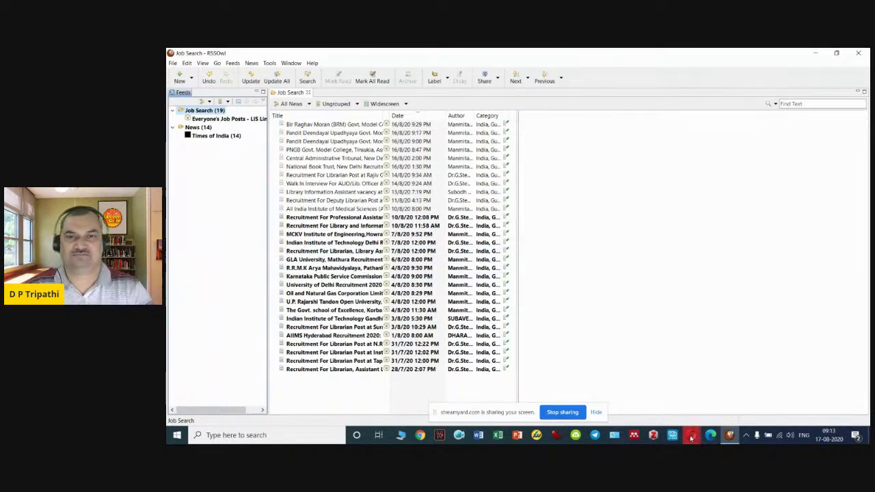
- Switch to StreamYard in the web browser and request the end of the live broadcast
mouse_move(710, 436)
left_click(642, 395)
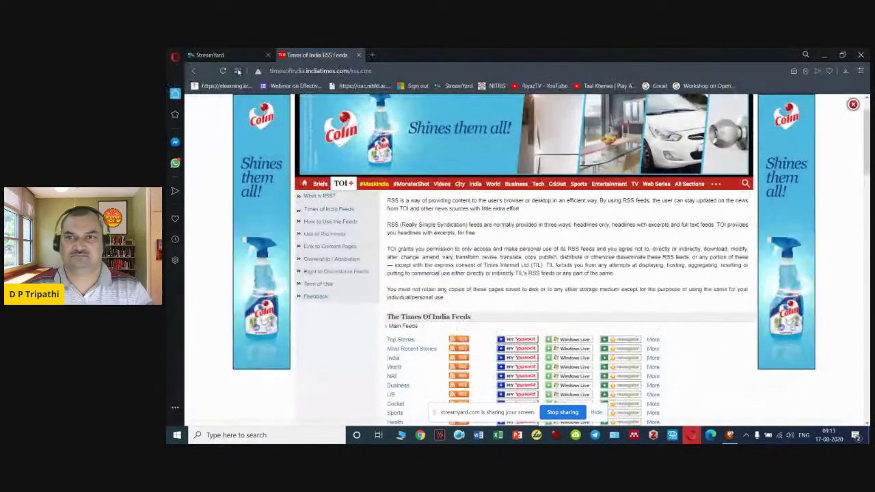
key("ctrl+Tab")
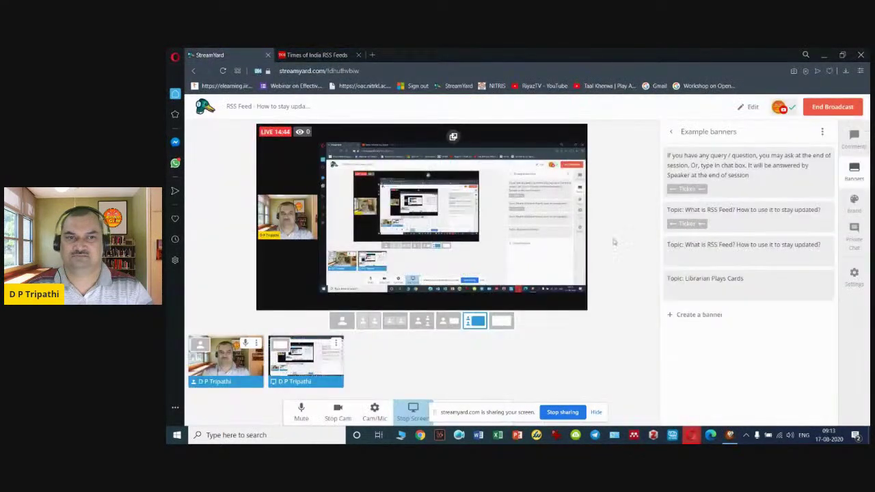
left_click(834, 108)
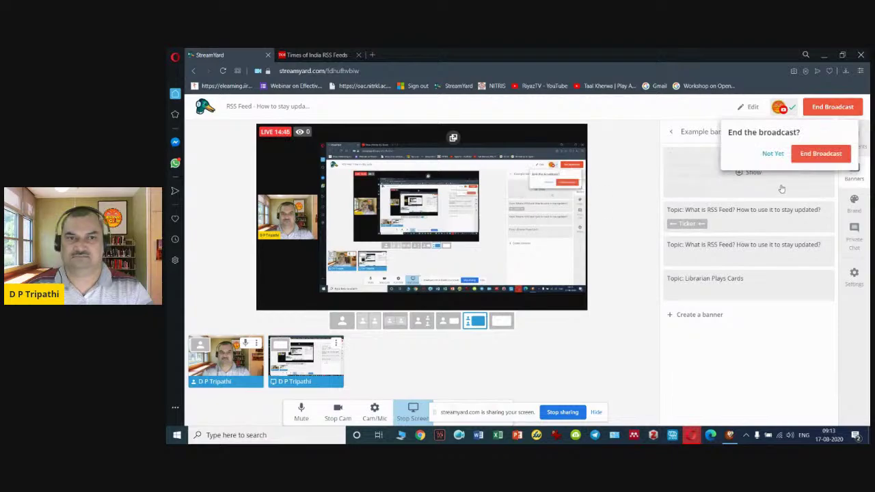